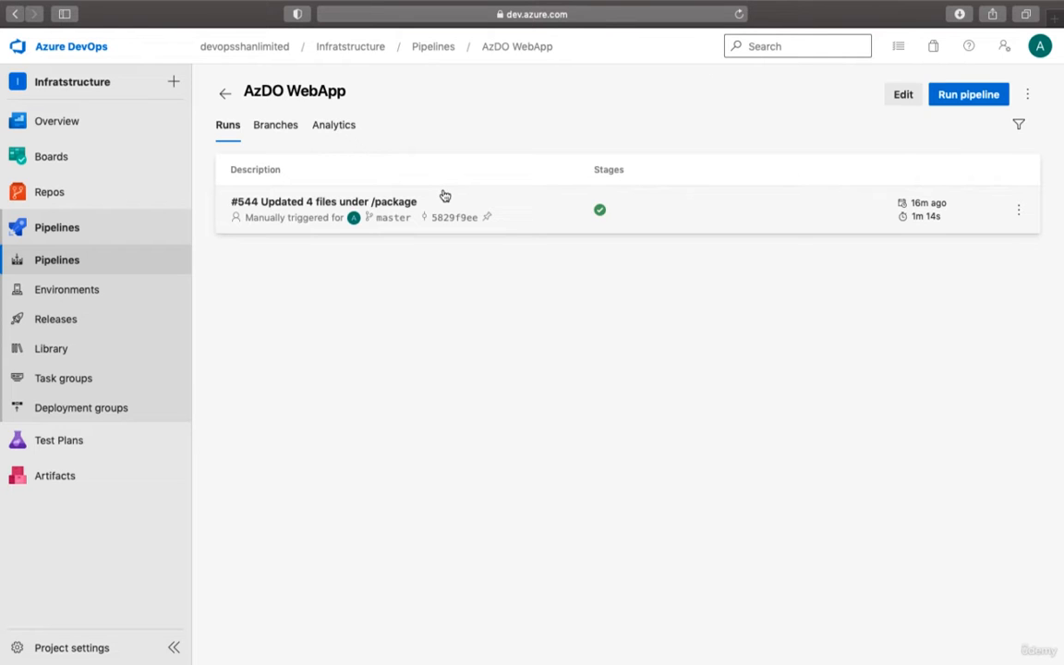
Review the tasks of the AzDO WebApp pipeline from run #544 and the files in the python-docs-hello-world repository
left_click(512, 211)
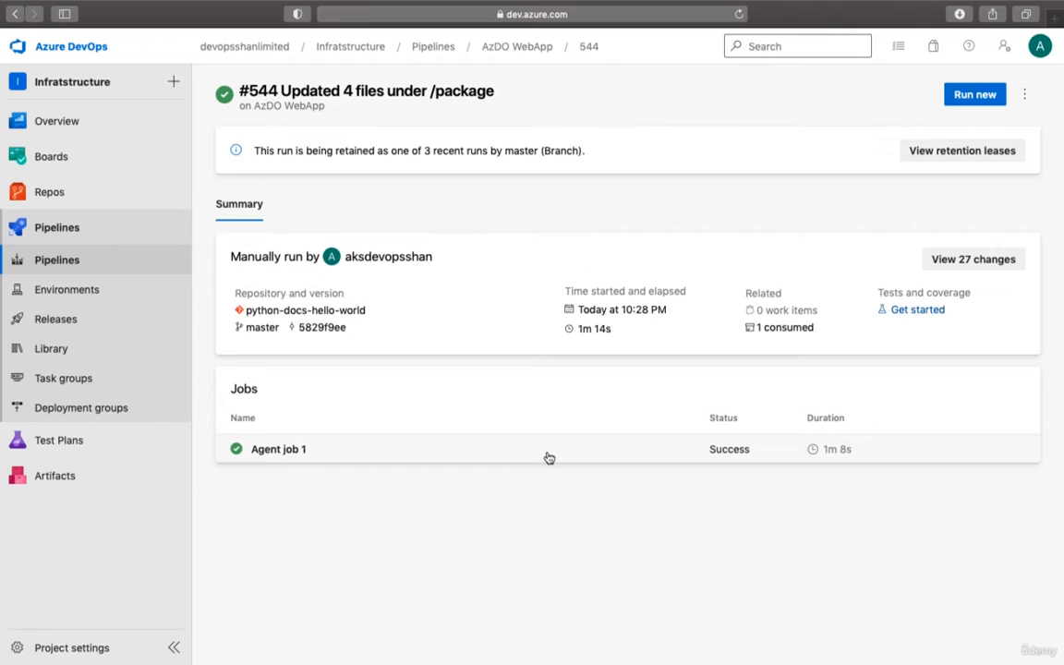
left_click(1024, 96)
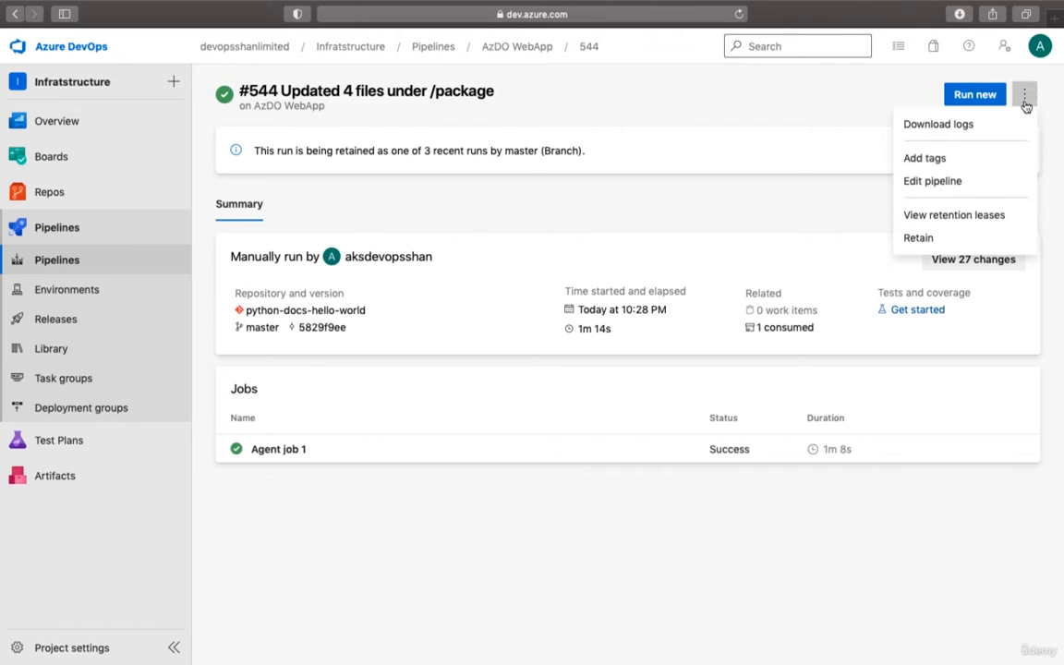
left_click(938, 181)
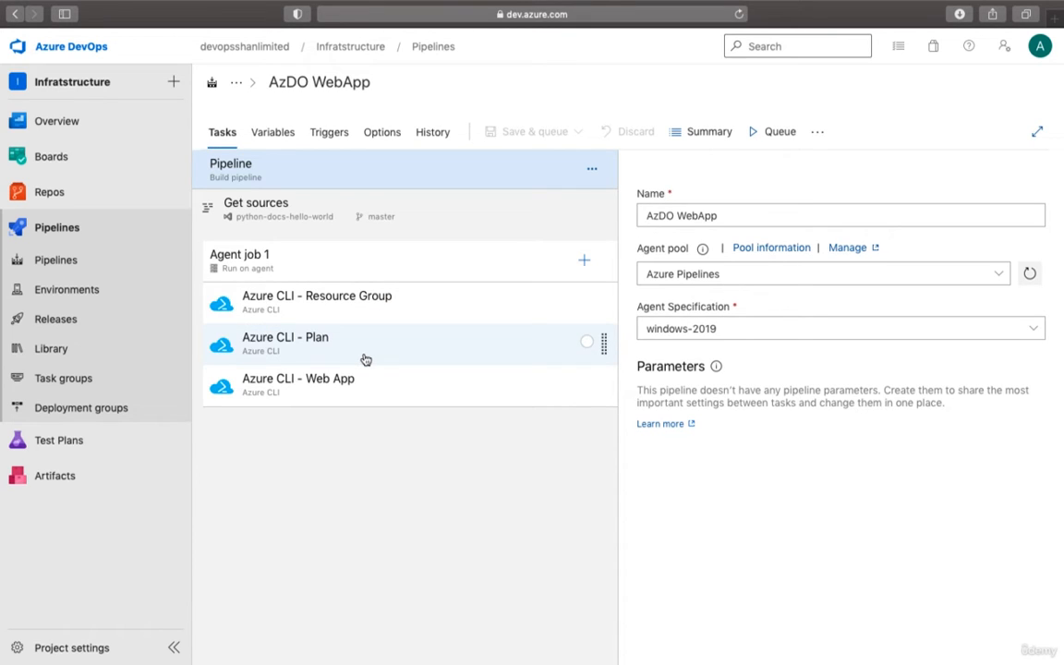
left_click(46, 198)
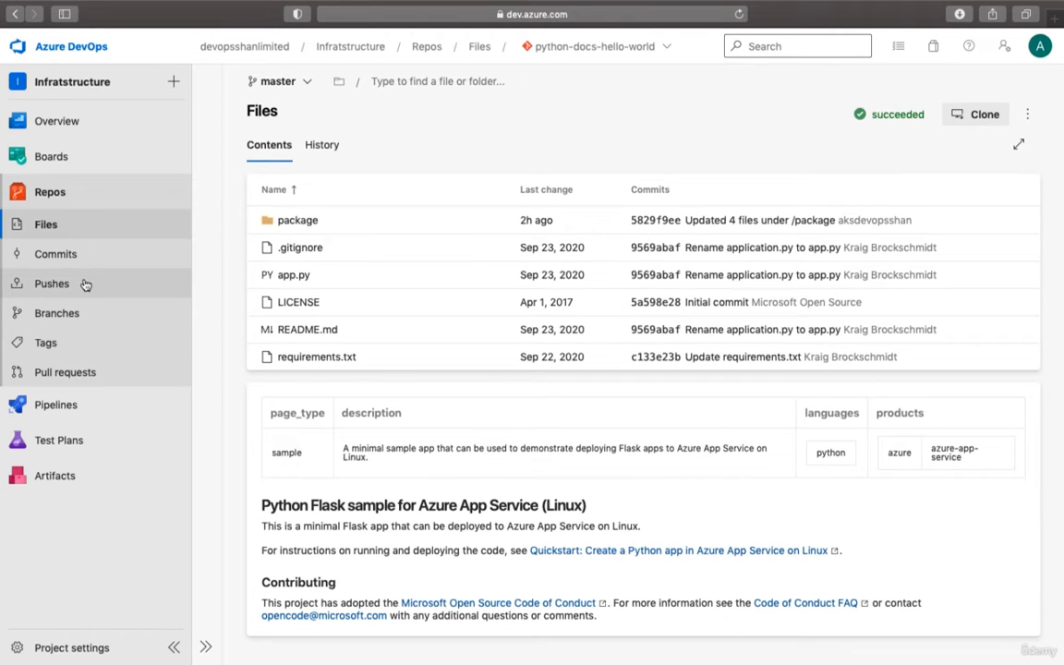
Return to the AzDO WebApp pipeline and open it for editing from run #544
left_click(74, 406)
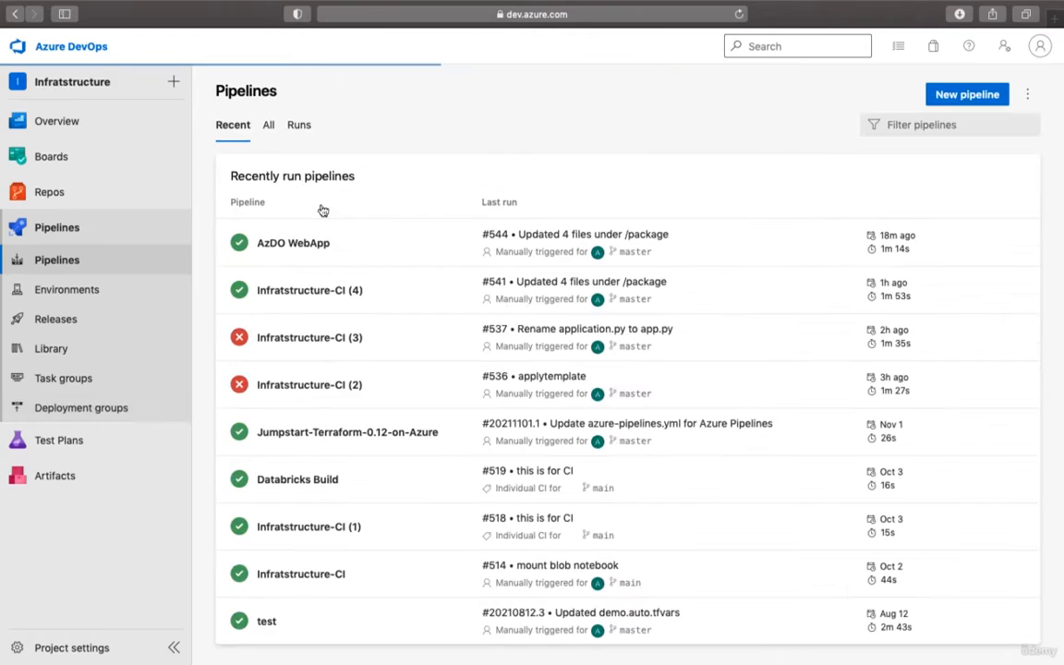
left_click(338, 238)
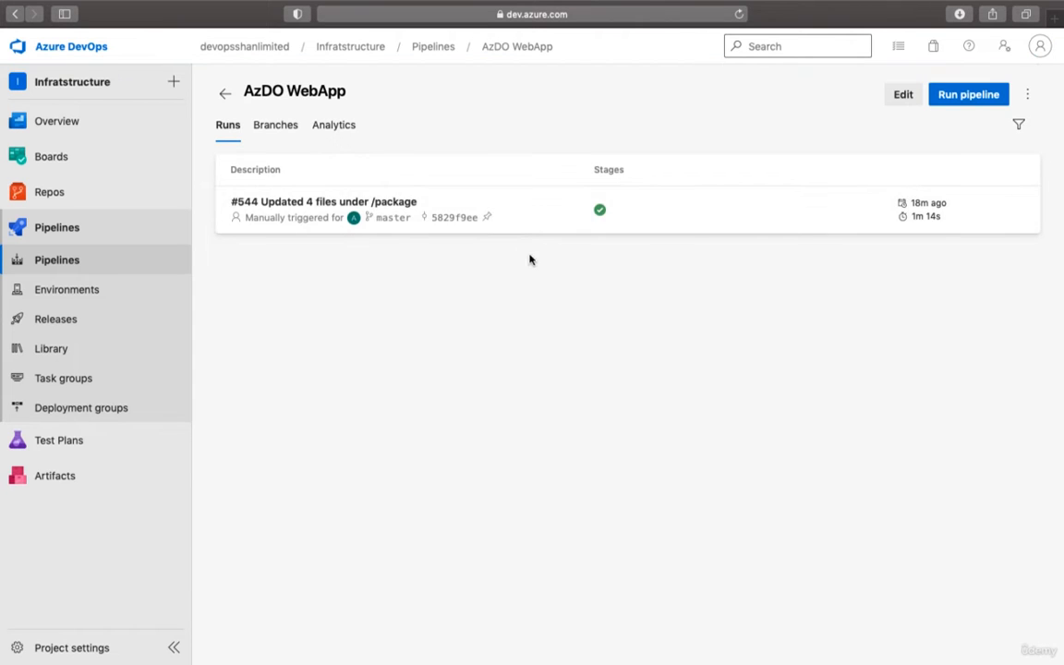
left_click(520, 226)
left_click(1024, 96)
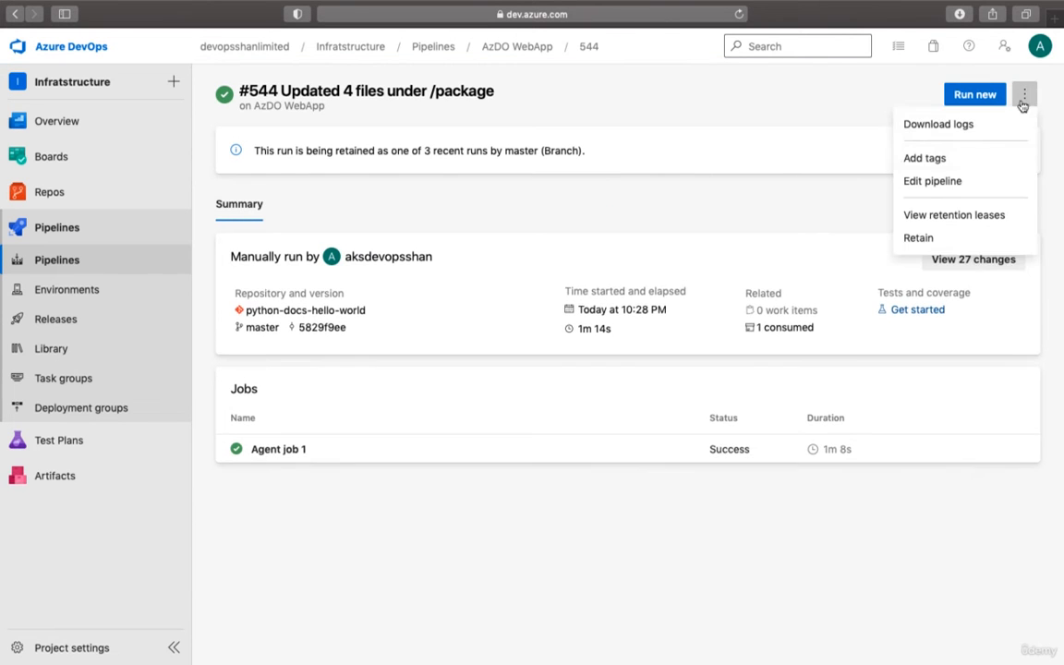
left_click(955, 181)
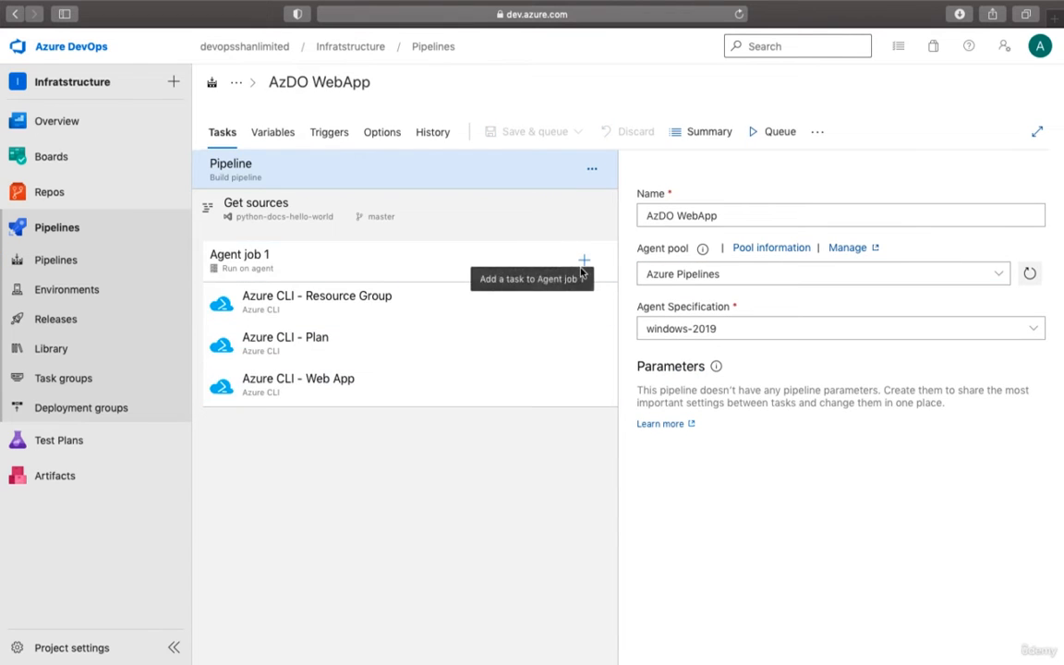
Find the Azure Web App task, add it to Agent job 1 and open its settings
left_click(583, 261)
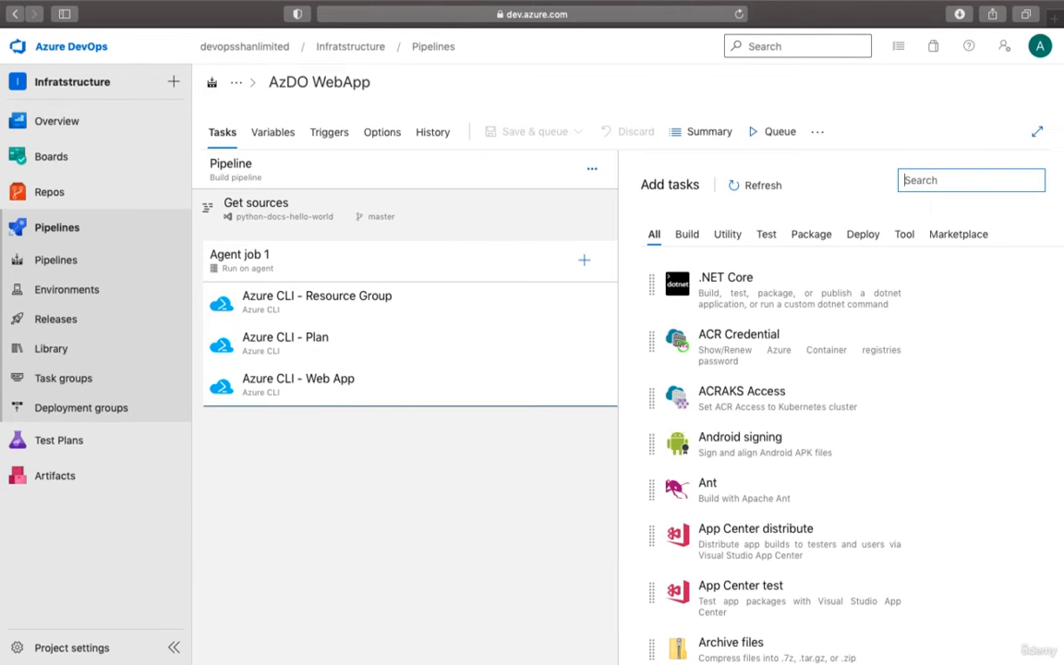
type("azure web")
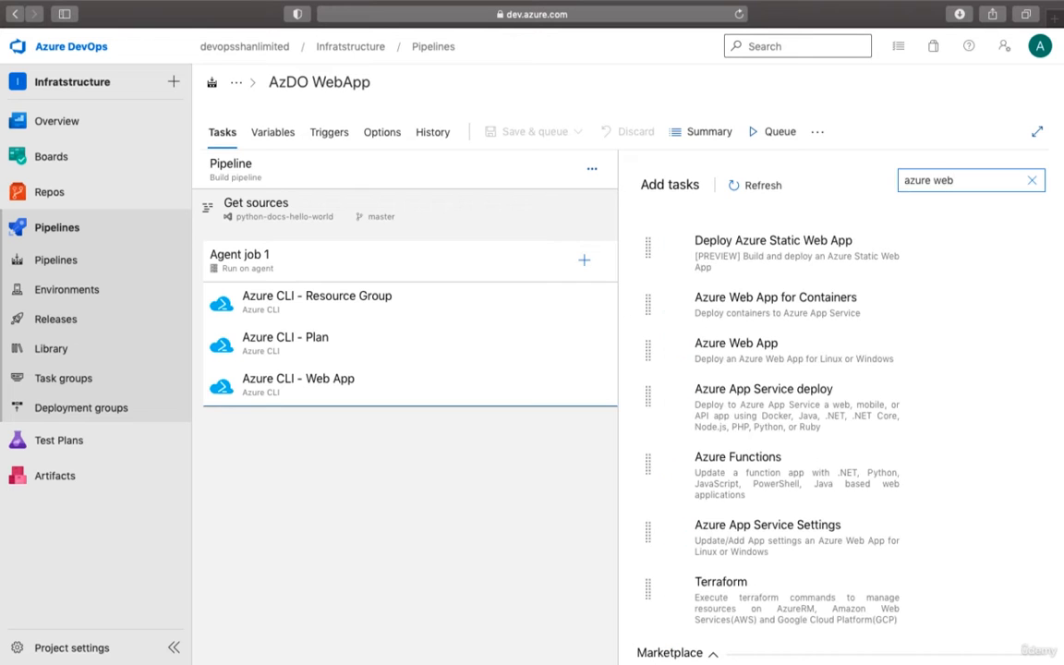
mouse_move(835, 384)
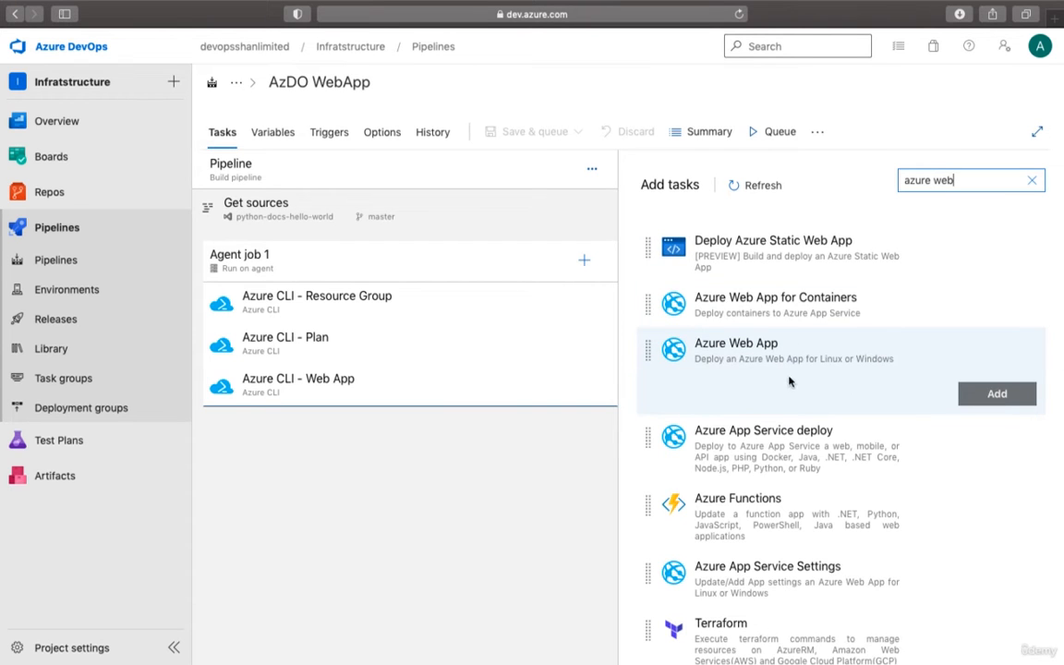
left_click(980, 395)
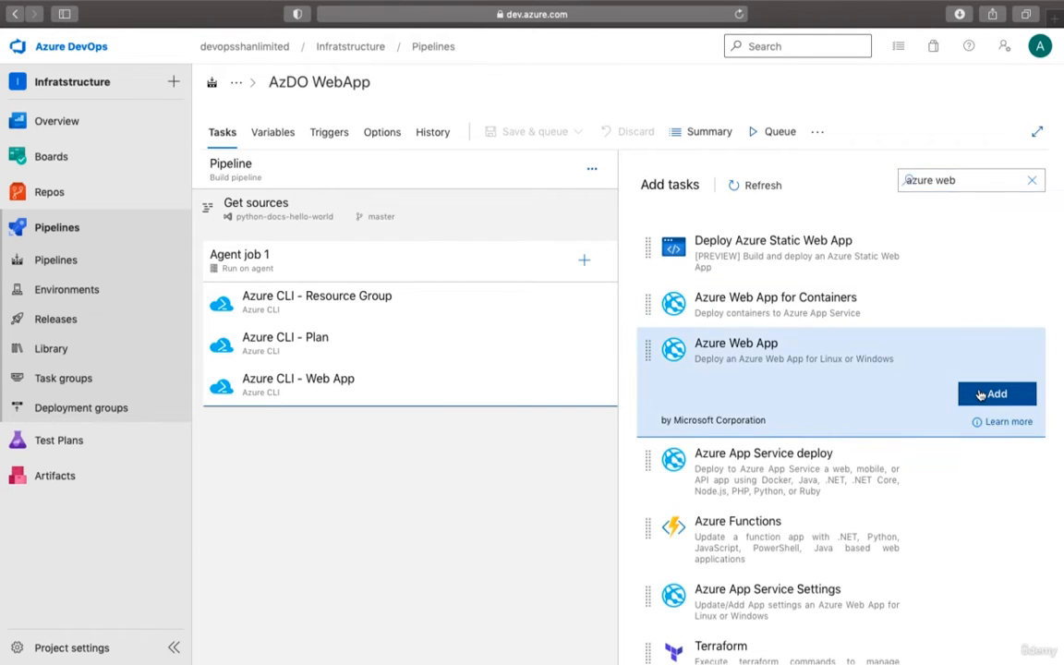
left_click(981, 394)
left_click(415, 435)
Set the new task's display name to "Azure Web App Deploy App"
scroll(835, 508, "down", 1)
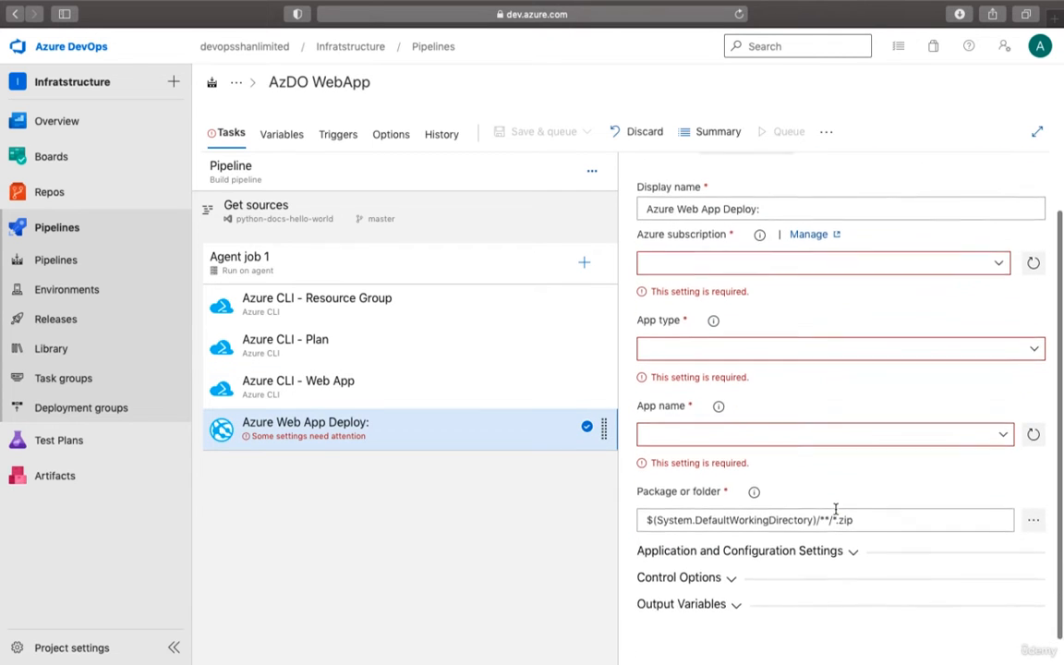
scroll(836, 508, "down", 1)
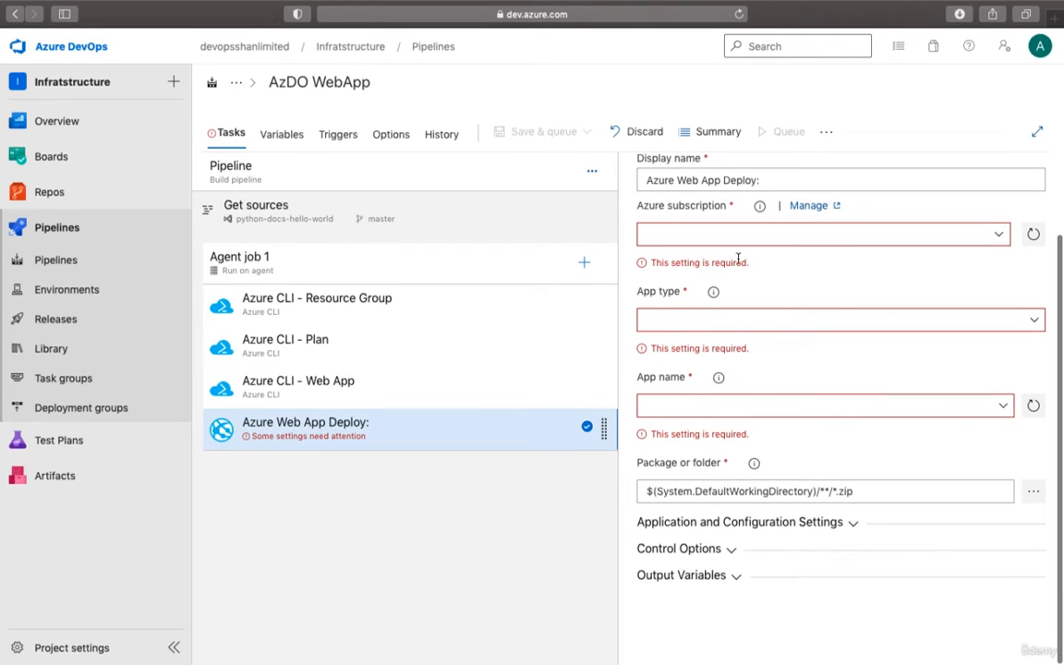
scroll(737, 258, "up", 2)
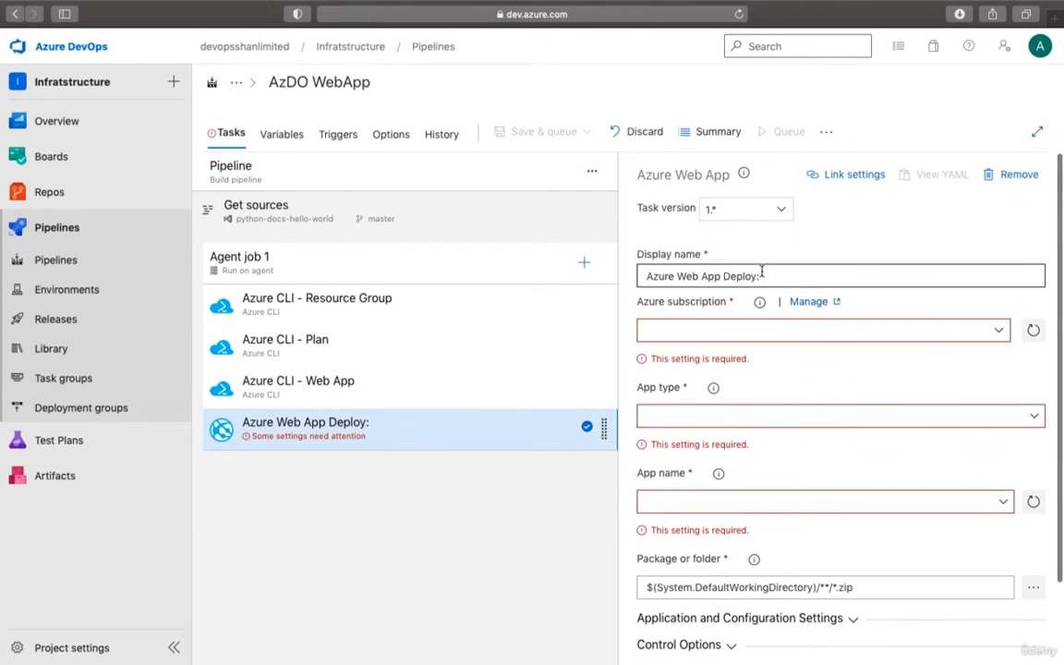
left_click(855, 268)
key("BackSpace")
type("A")
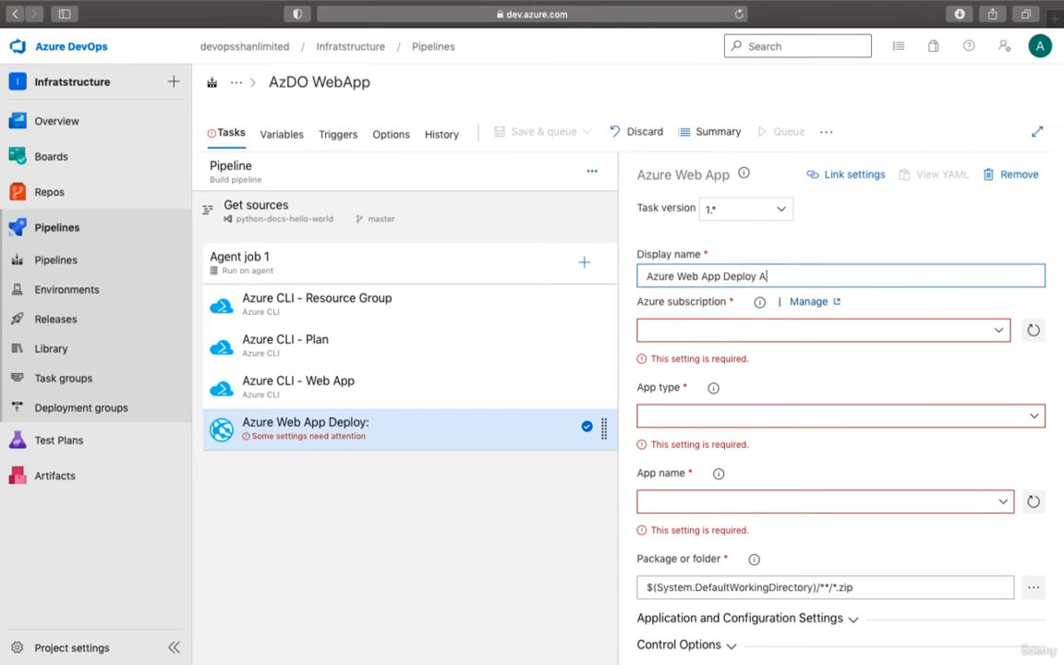
type("pp")
Set the deploy task's Azure subscription to azdo and its app type to Web App on Linux
left_click(998, 332)
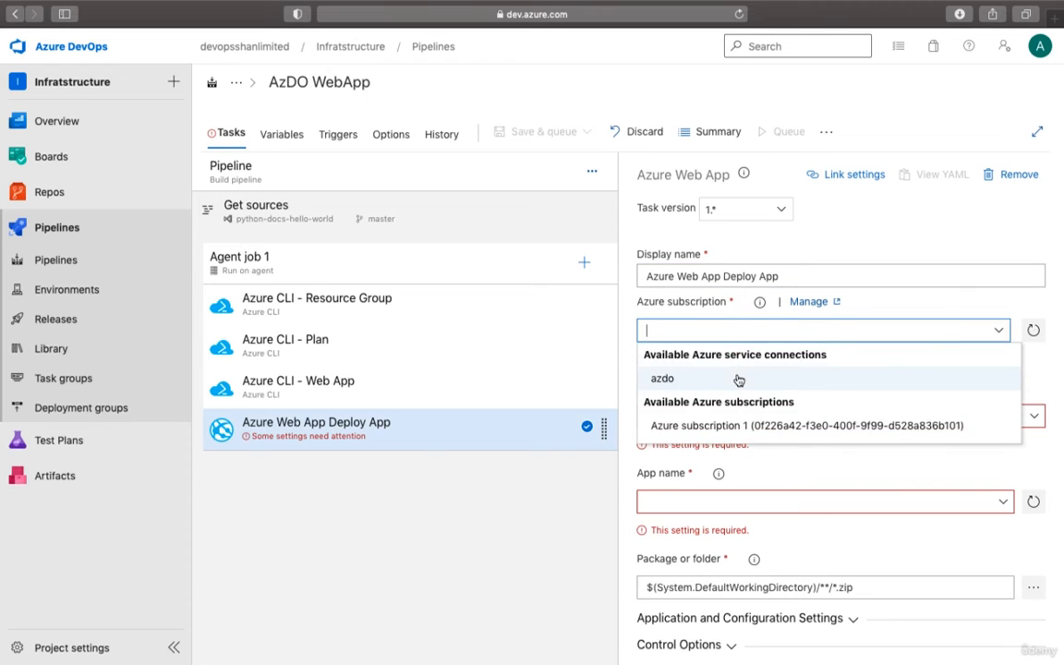
left_click(739, 379)
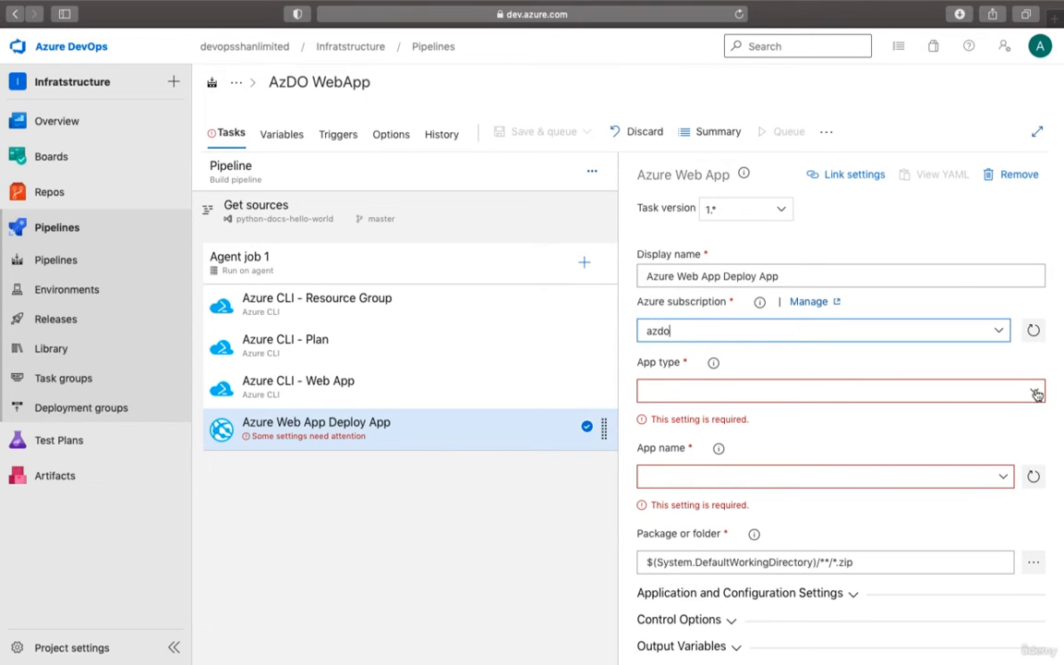
left_click(1036, 394)
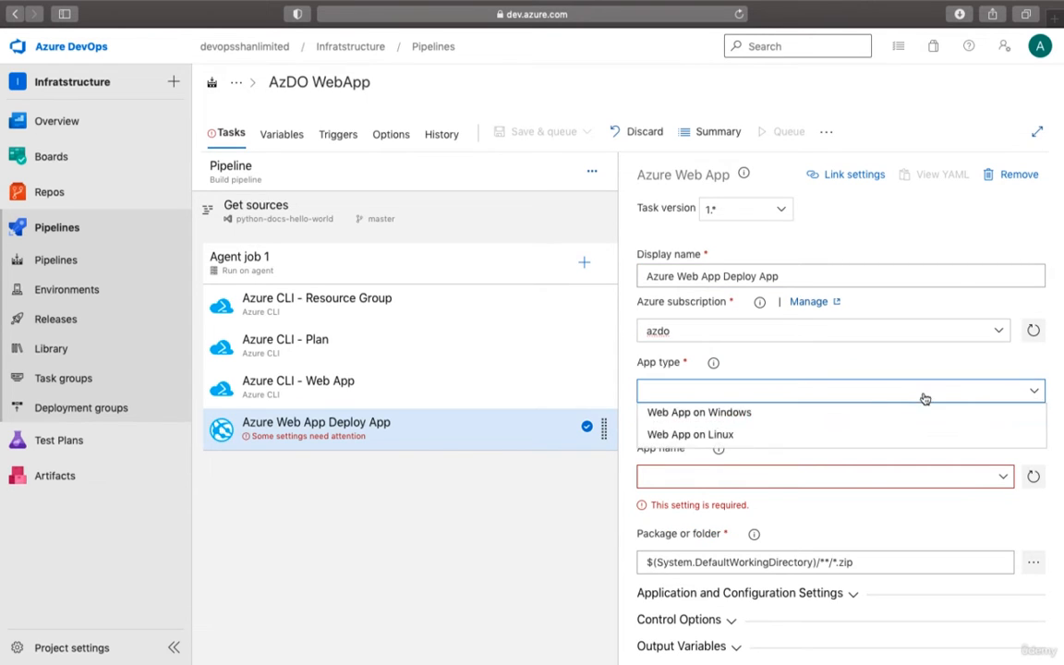
left_click(730, 435)
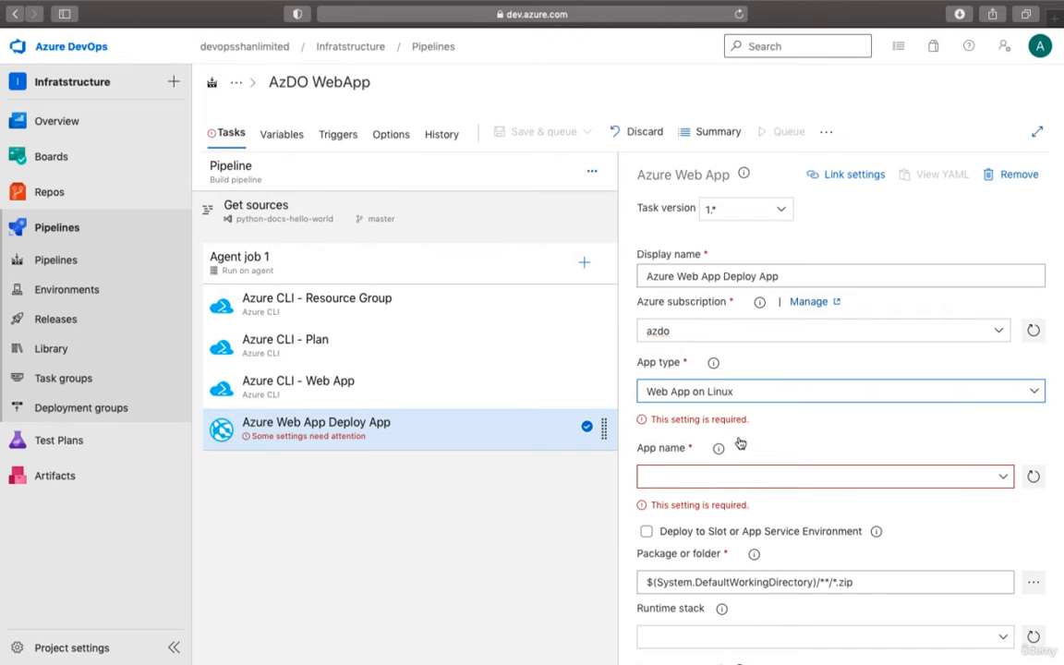
Copy the name shandevplan from the Azure CLI - Web App inline script into the deploy task's app name
left_click(342, 388)
double_click(802, 515)
key("super+c")
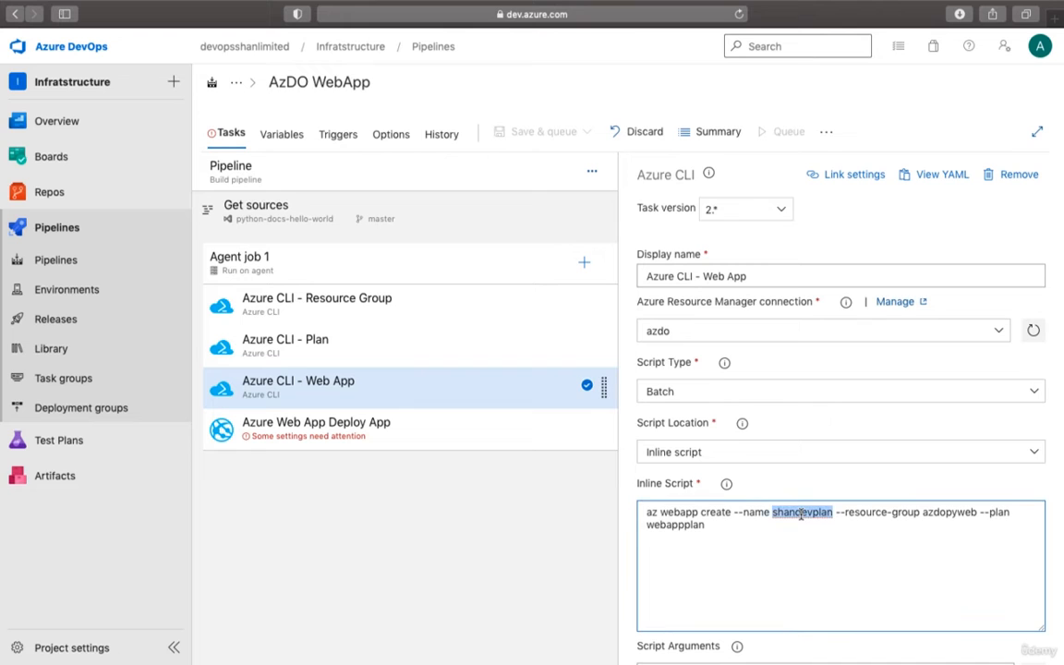
left_click(481, 438)
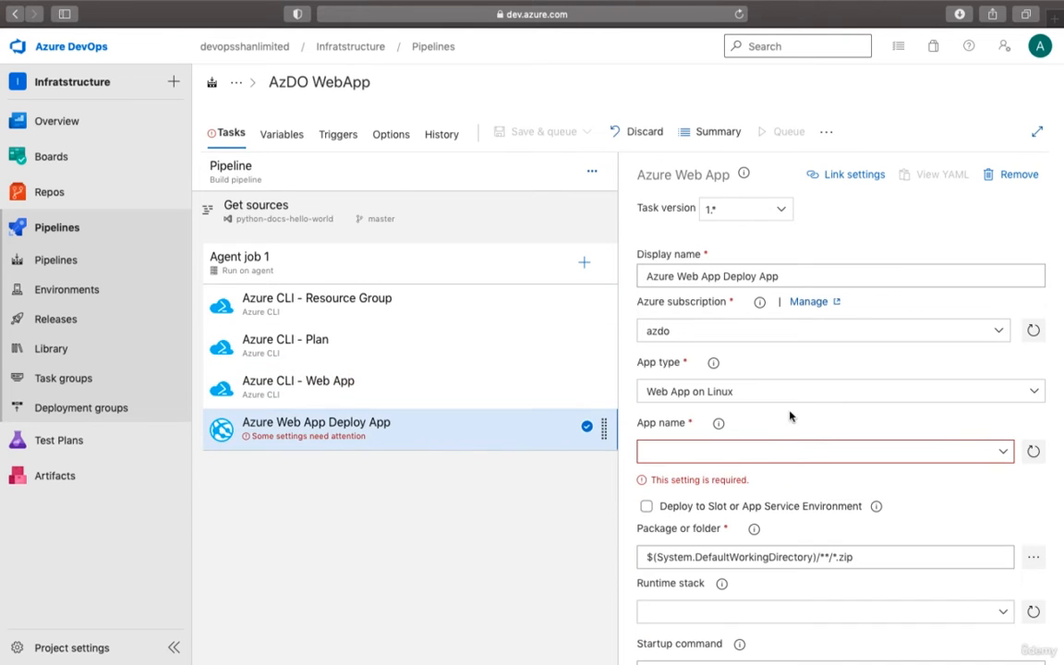
left_click(753, 448)
key("super+v")
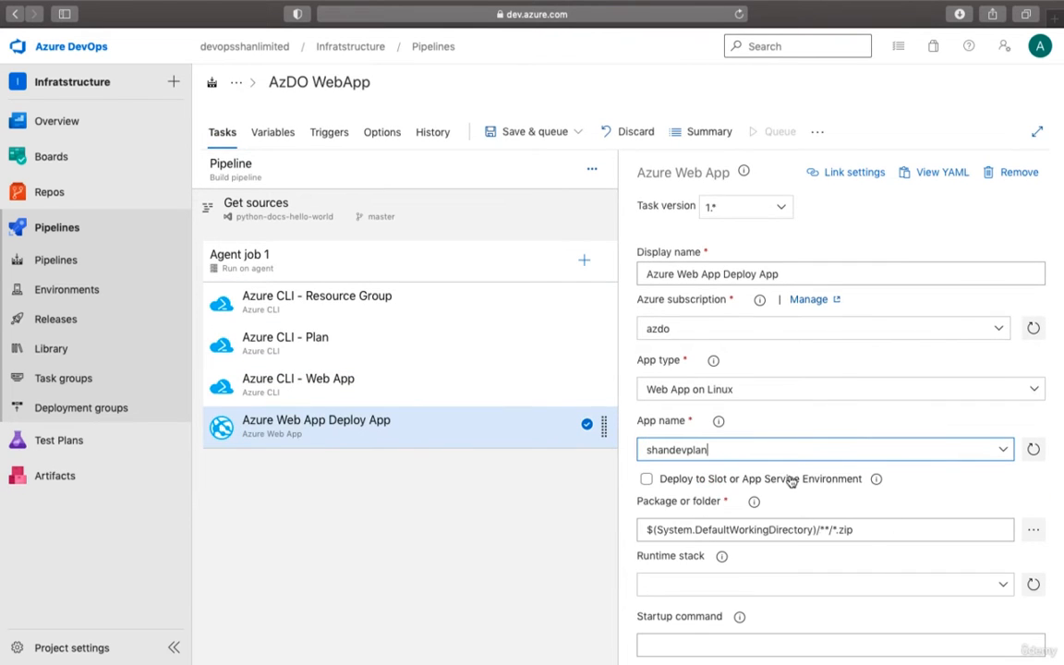
Choose the package folder of the python-docs-hello-world repository as the deploy task's package or folder
scroll(790, 477, "down", 2)
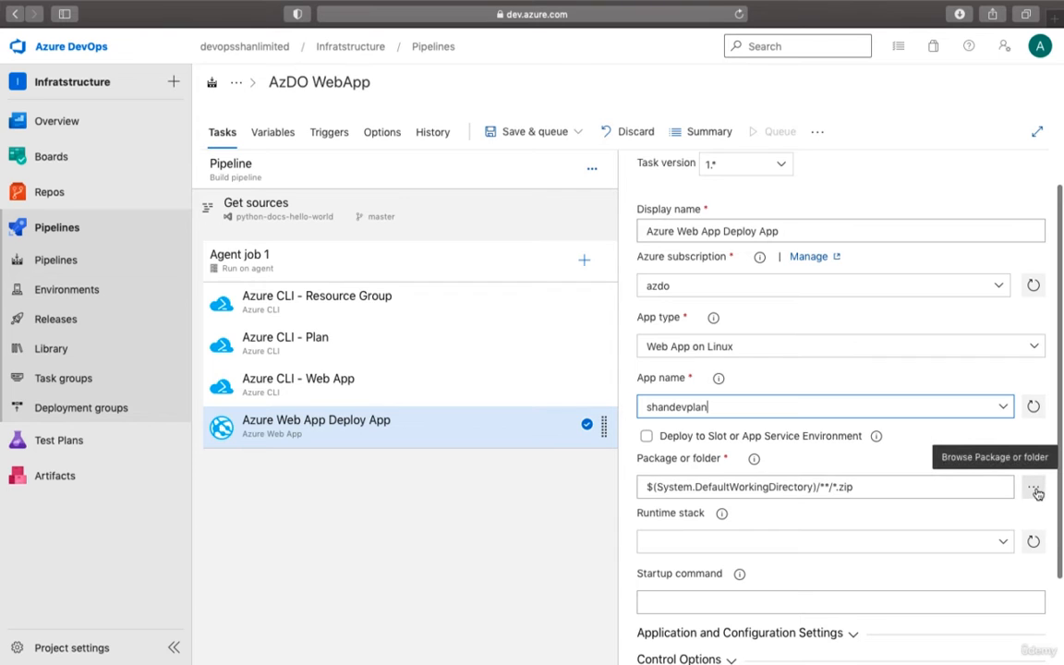
left_click(1035, 490)
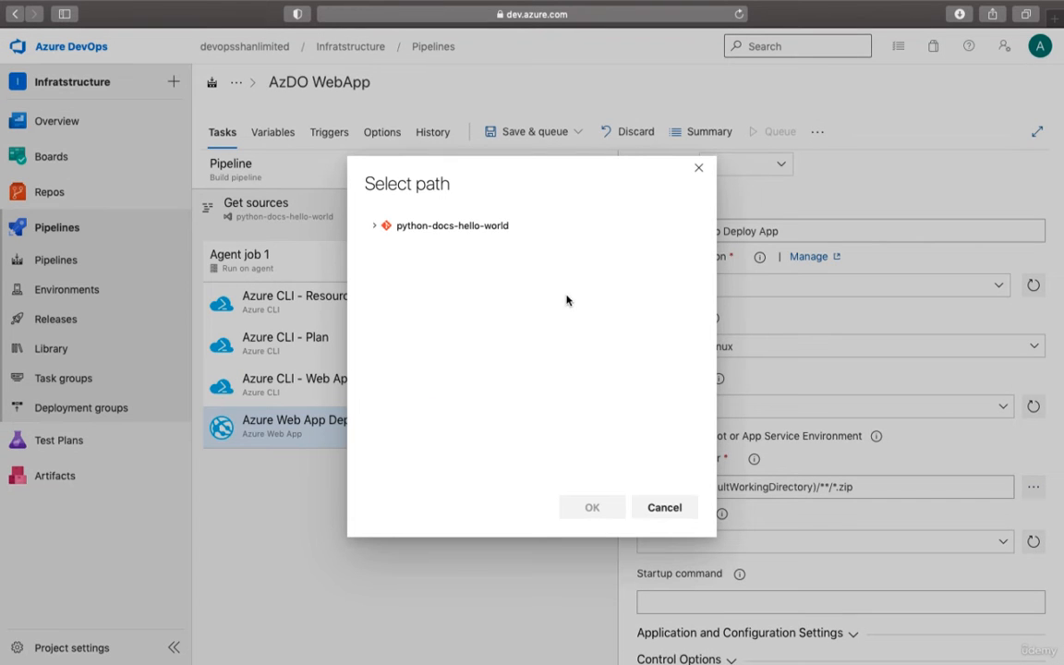
left_click(415, 227)
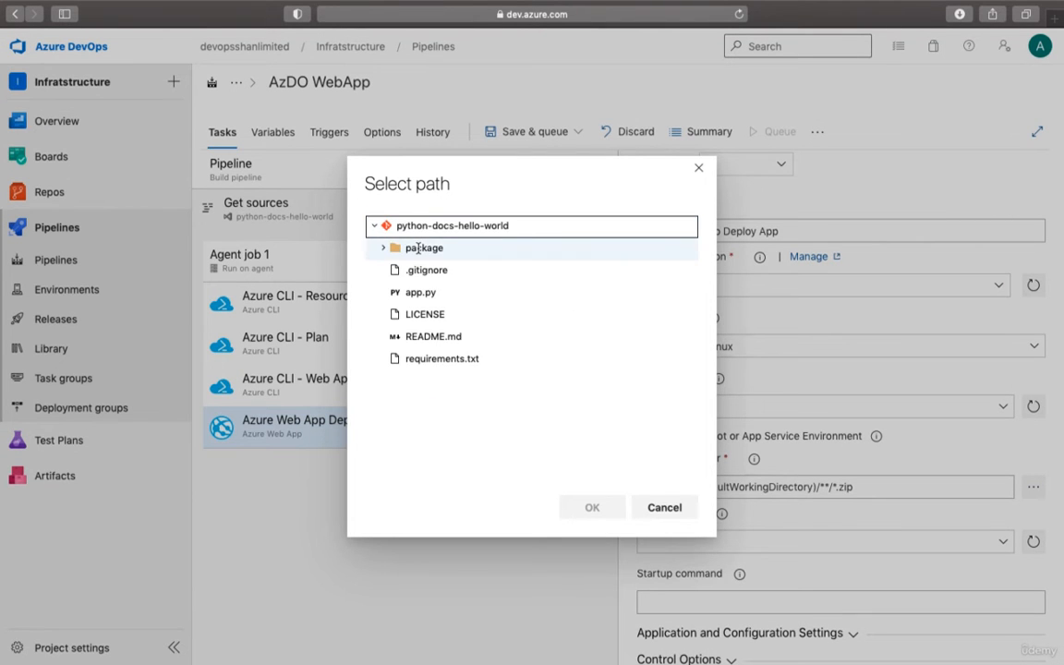
left_click(420, 246)
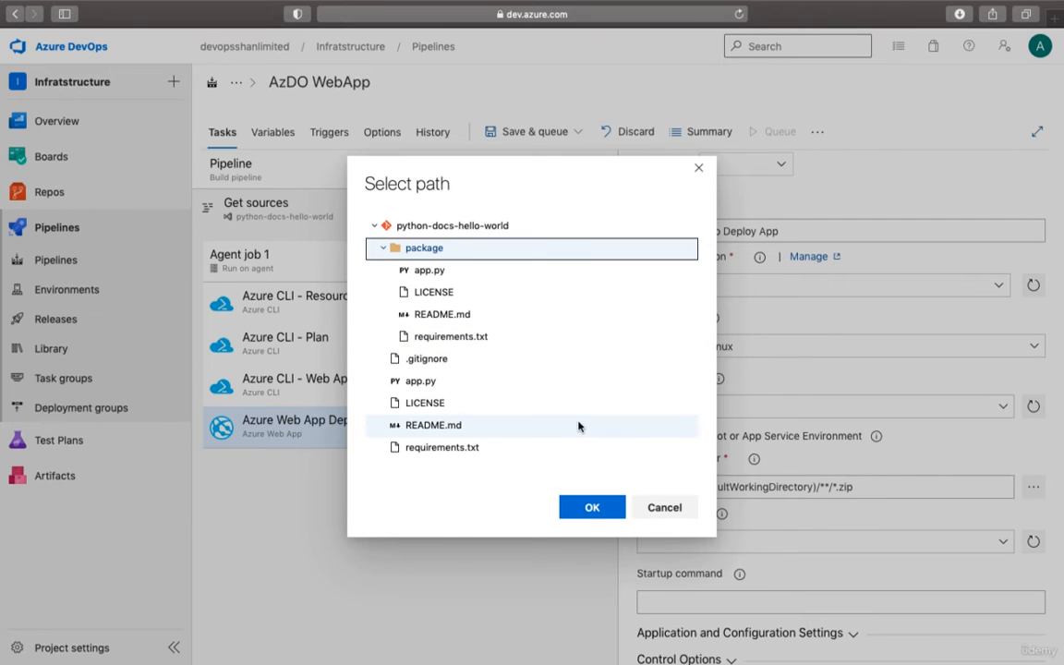
left_click(592, 507)
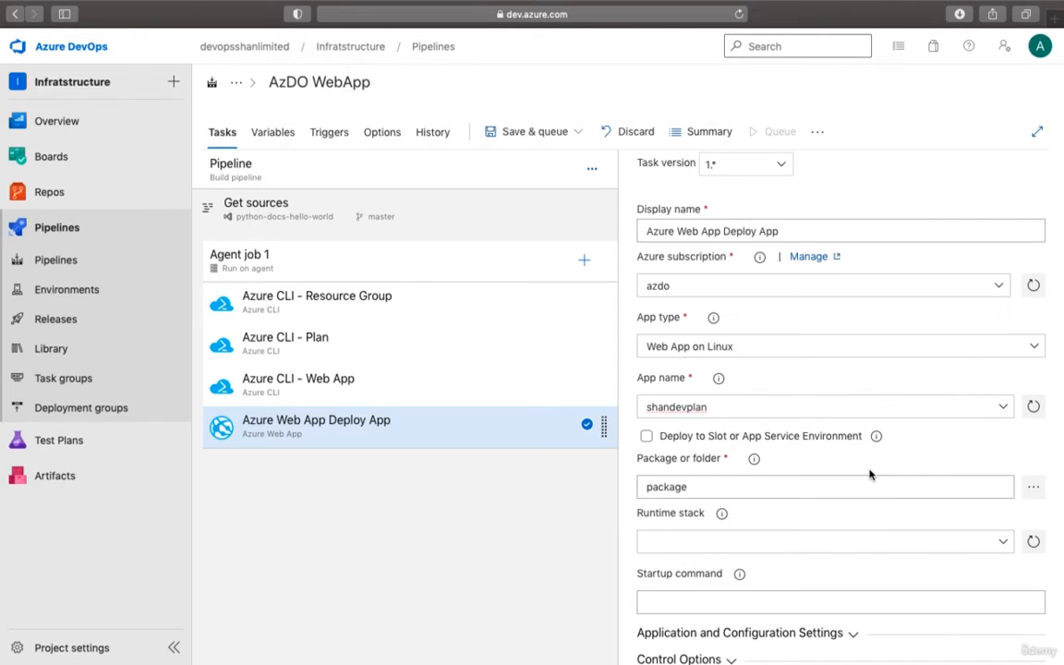
Set the deploy task's runtime stack to 3.9 (PYTHON|3.9)
scroll(869, 474, "down", 2)
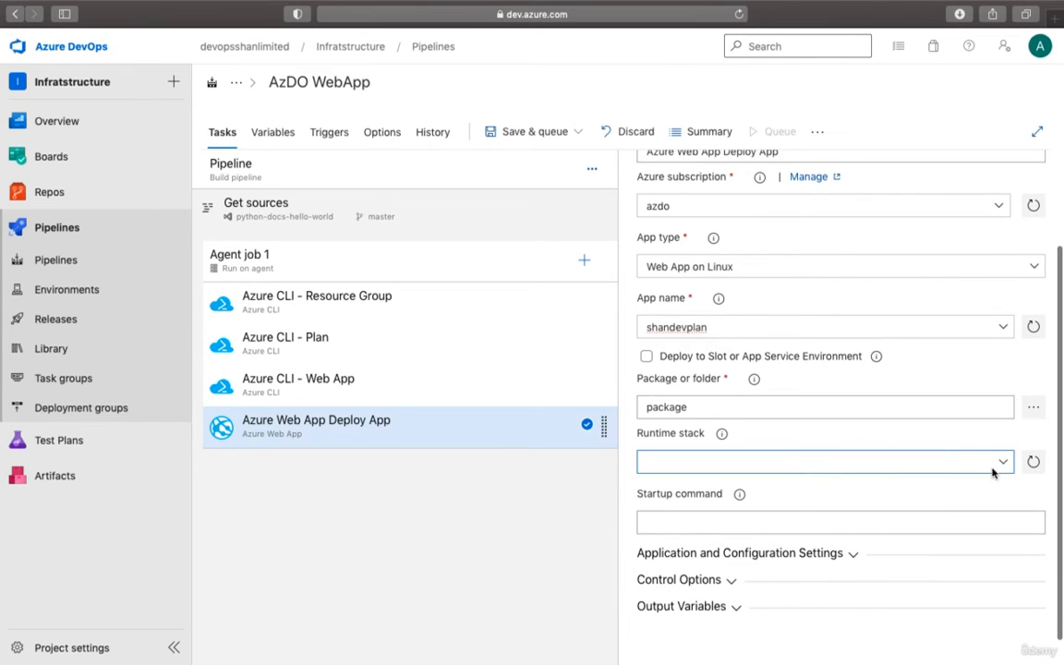
left_click(998, 464)
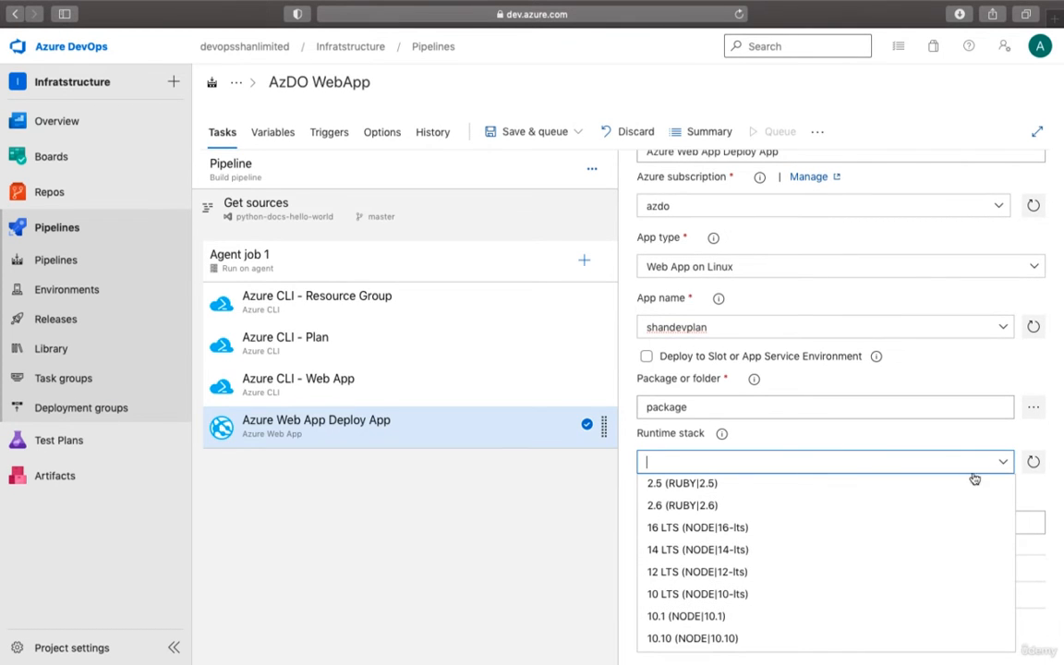
scroll(759, 524, "down", 10)
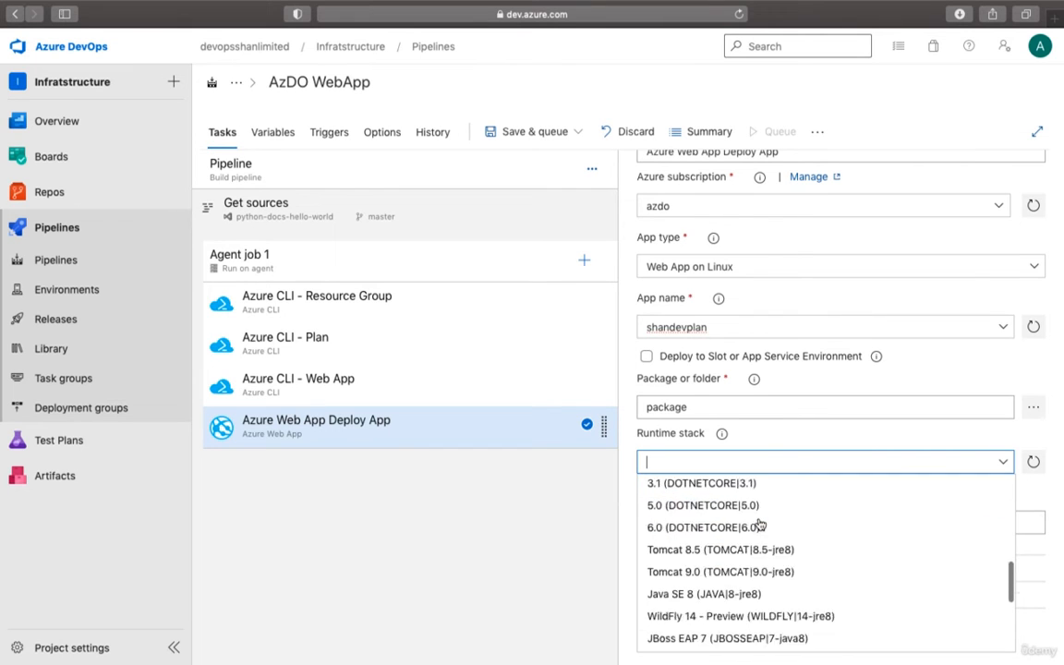
left_click(724, 550)
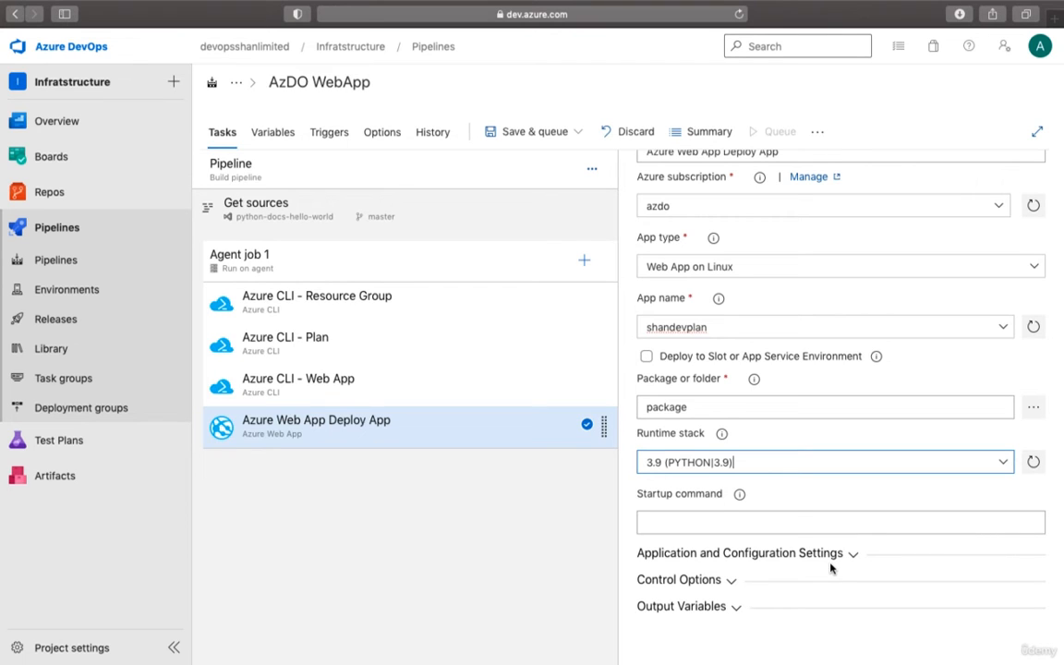
Save and run the pipeline on the master branch and open the Agent job 1 details
left_click(541, 131)
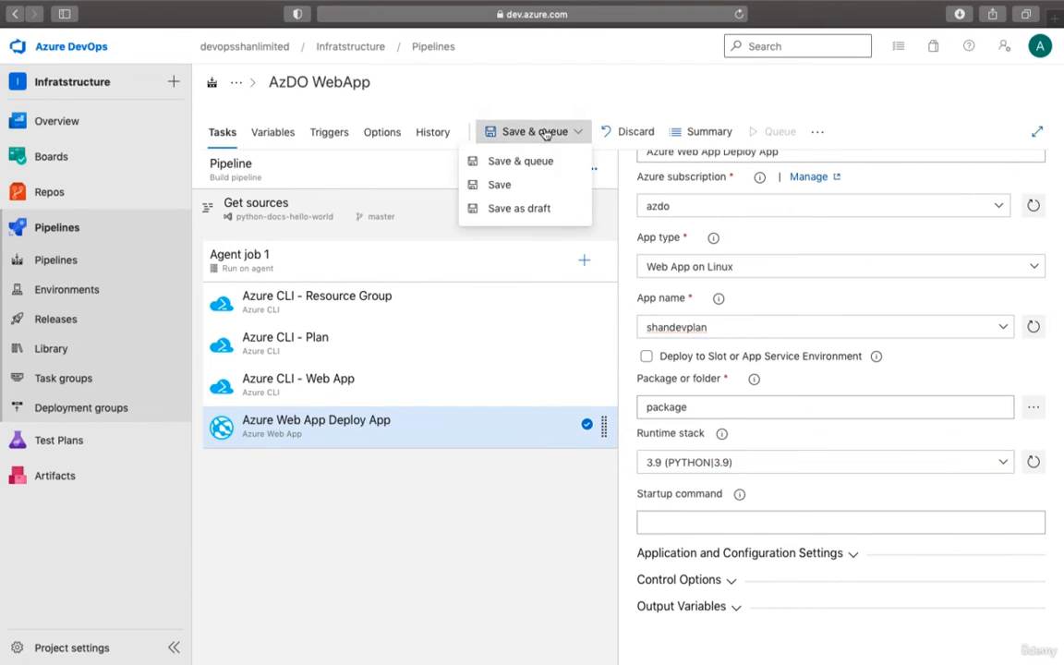
left_click(536, 173)
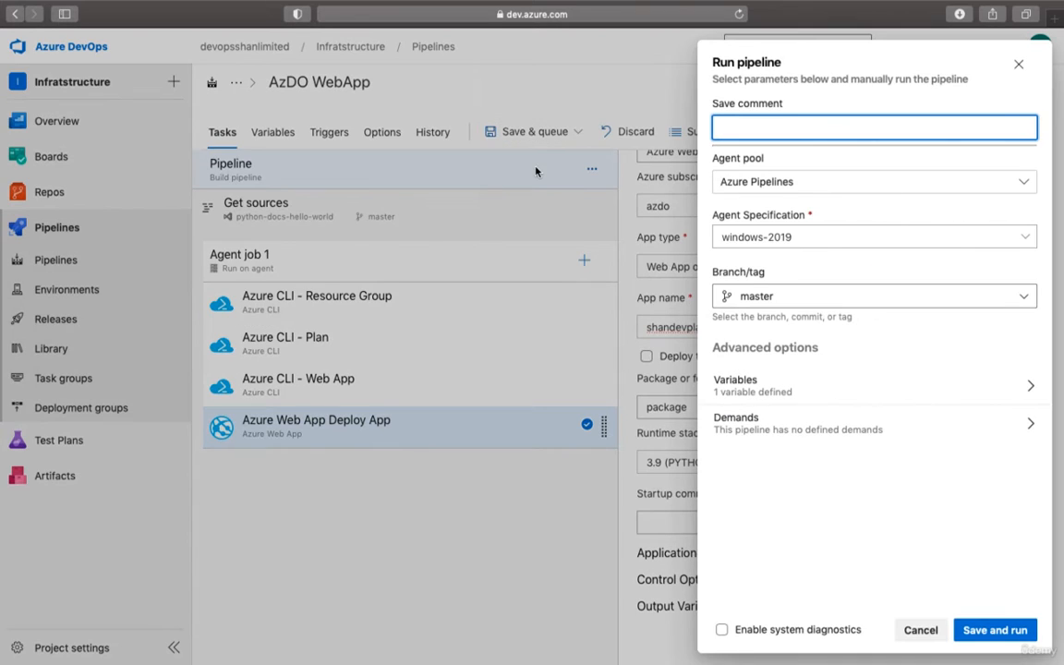
left_click(1016, 635)
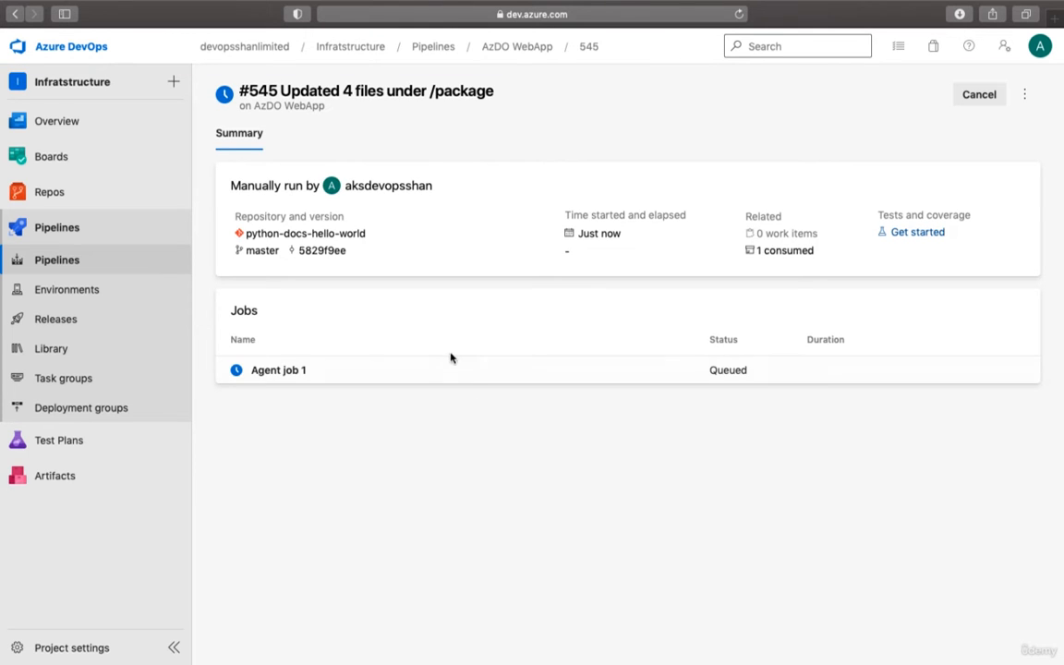
left_click(451, 372)
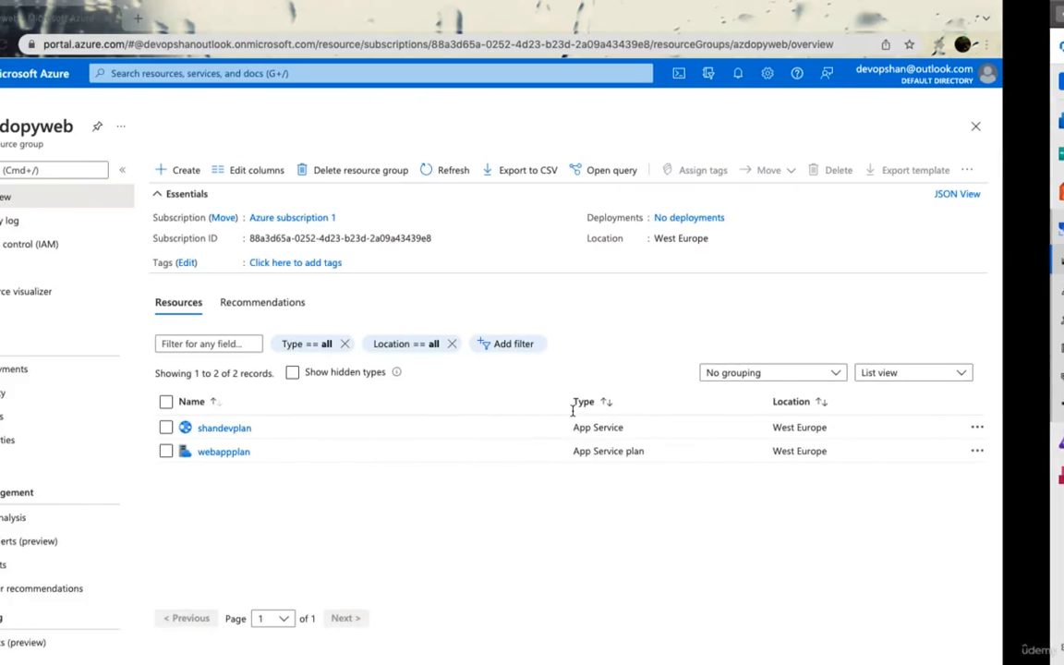
Examine the Azure Web App Deploy App log in run #546 for the web package's deployment result
left_click(504, 170)
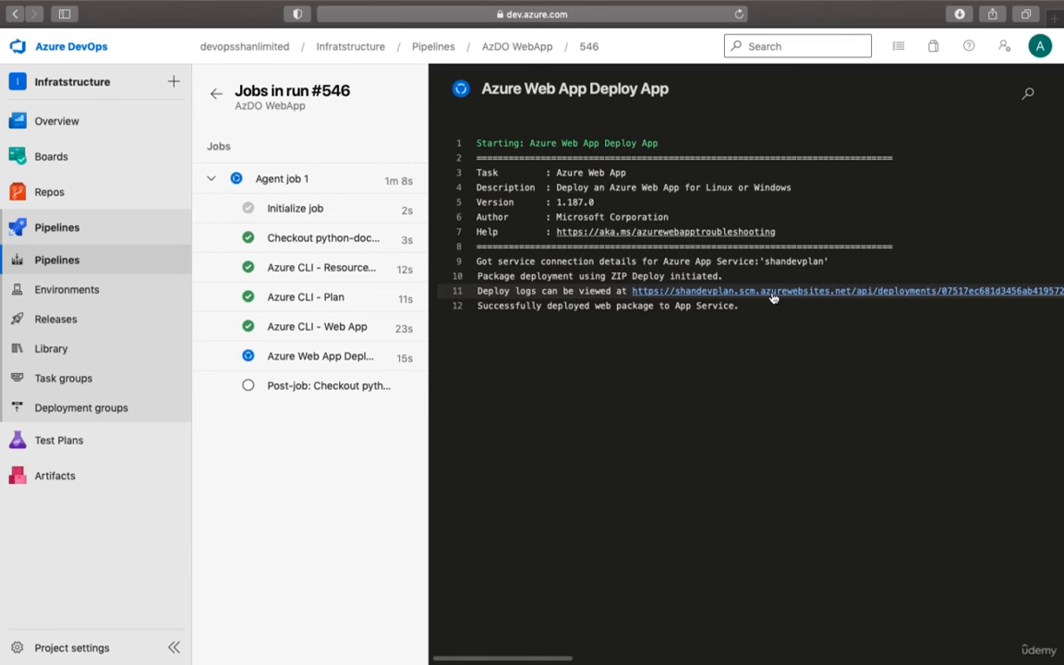
double_click(513, 306)
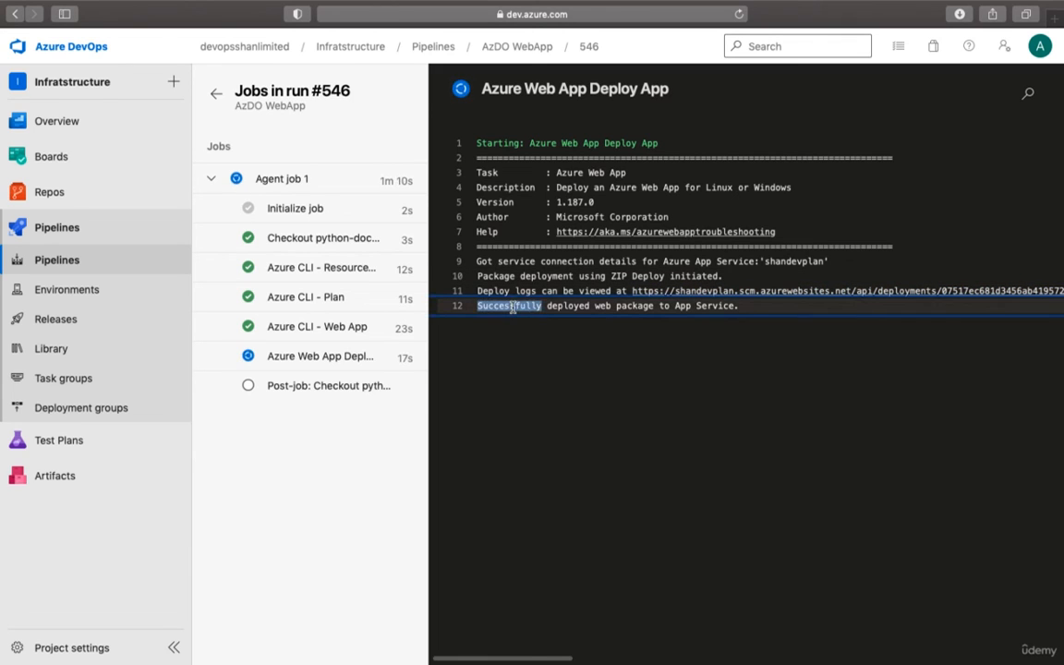
left_click(694, 308)
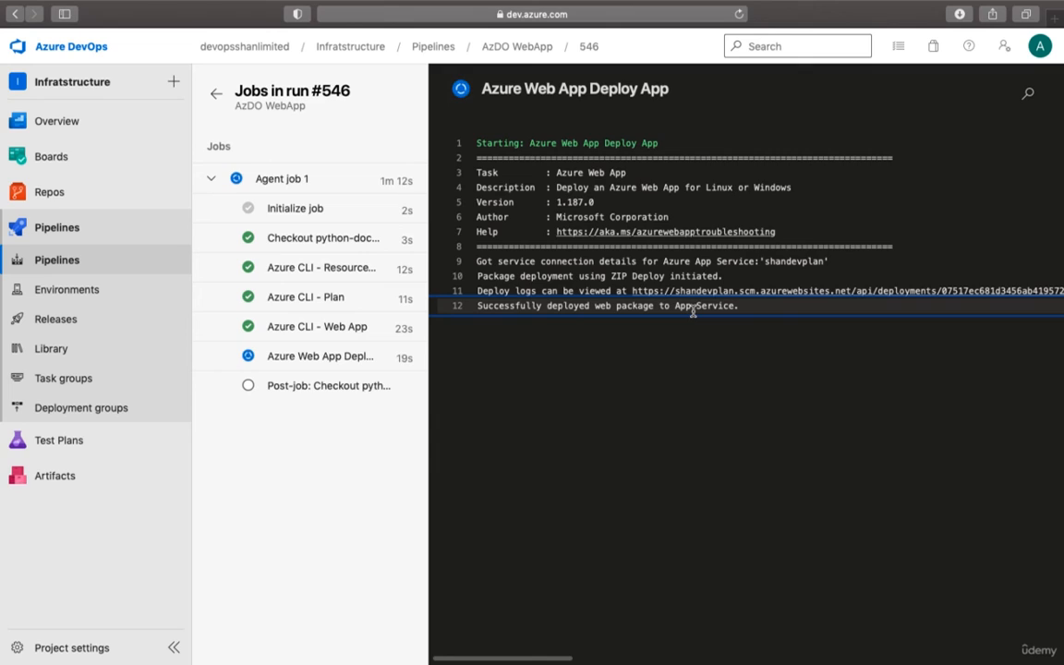